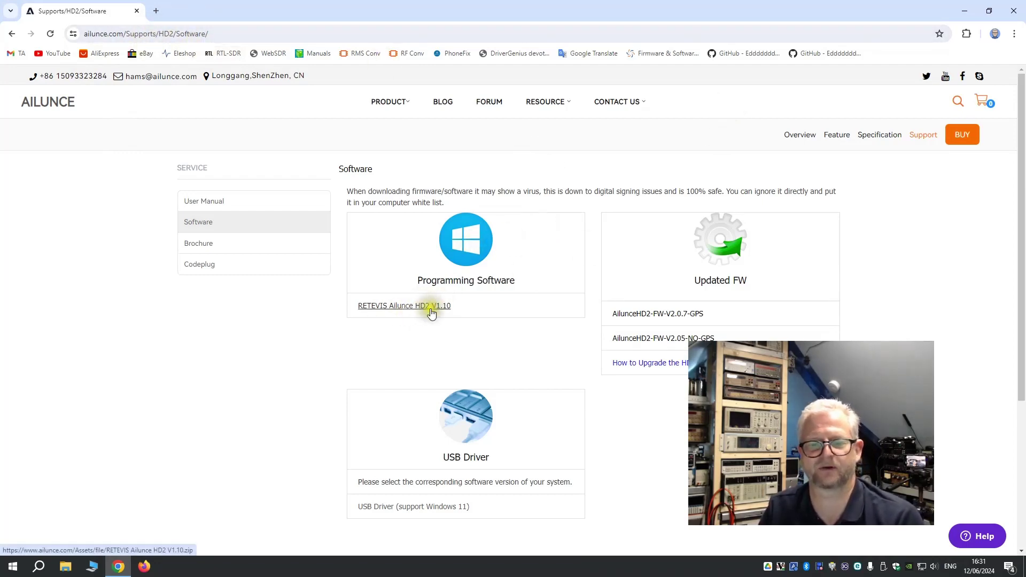
Download the HD2 USB driver and firmware packages, dismissing the ESET antivirus popup.
left_click(417, 508)
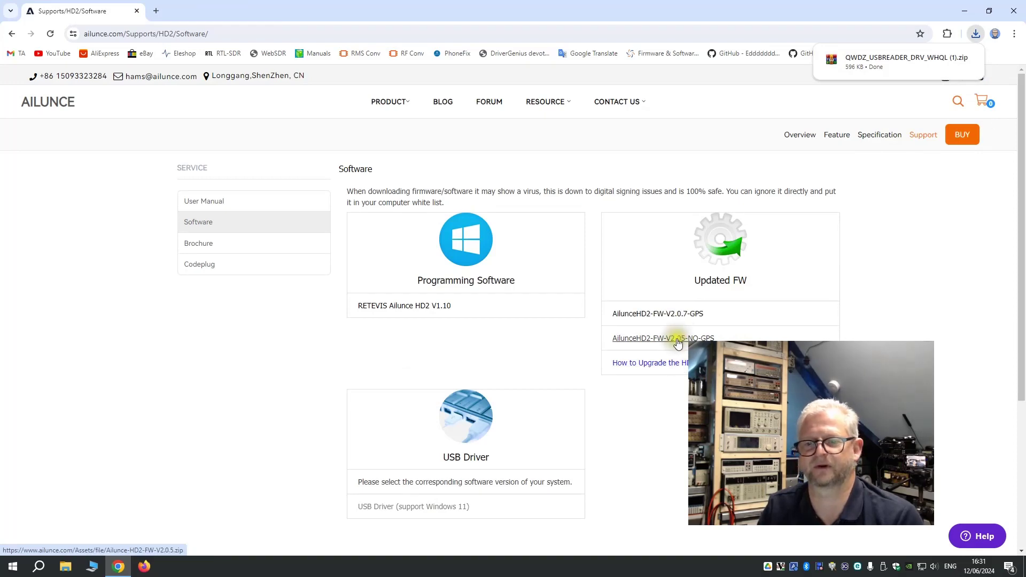
left_click(654, 316)
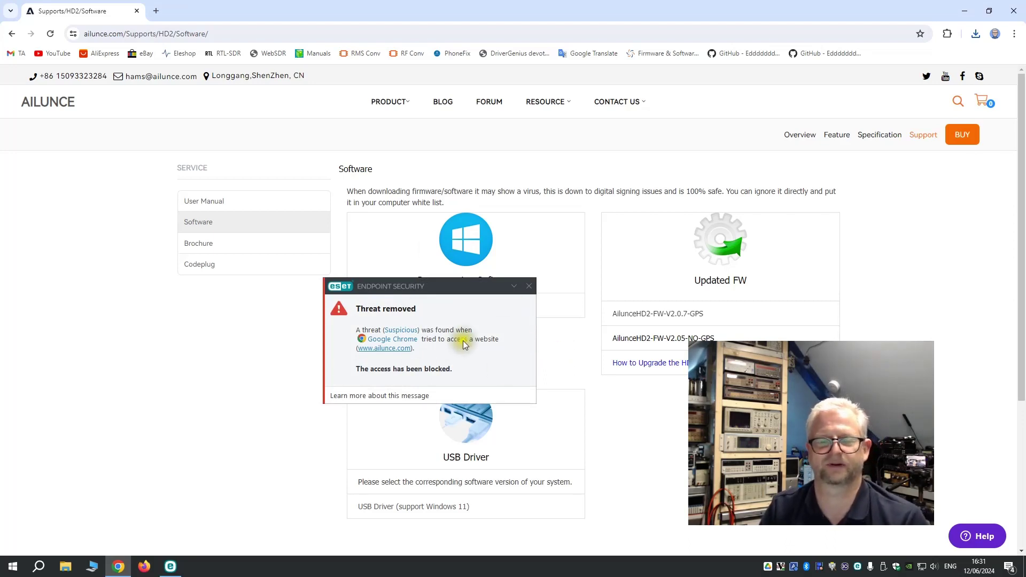
left_click(528, 289)
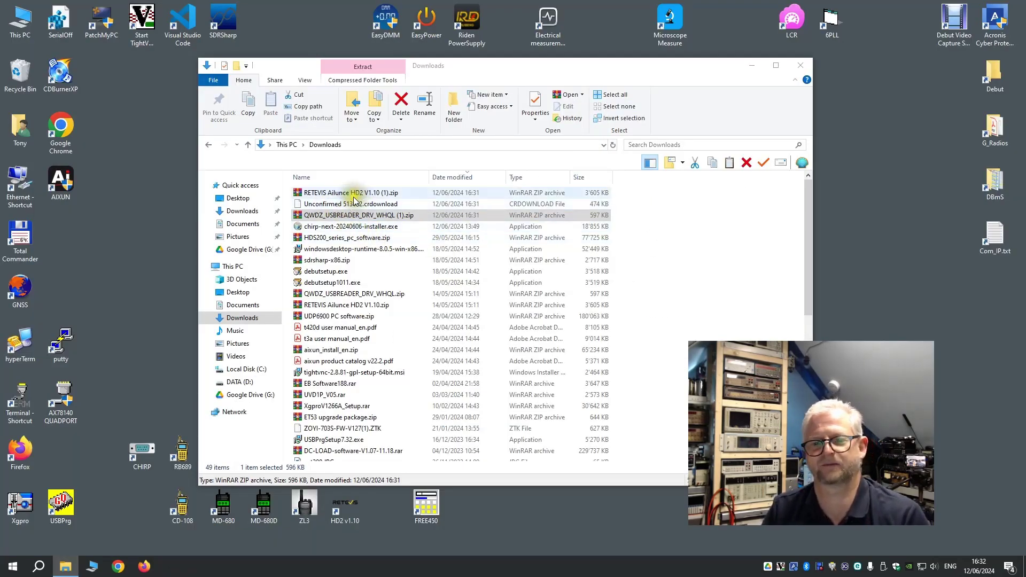
Install the USB reader driver from its downloaded zip archive.
double_click(328, 218)
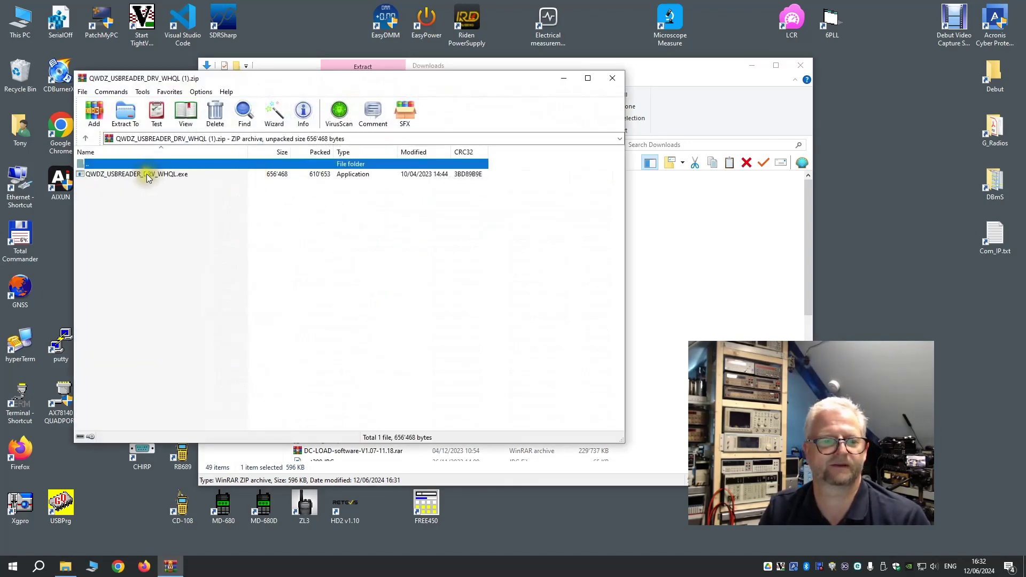
double_click(141, 178)
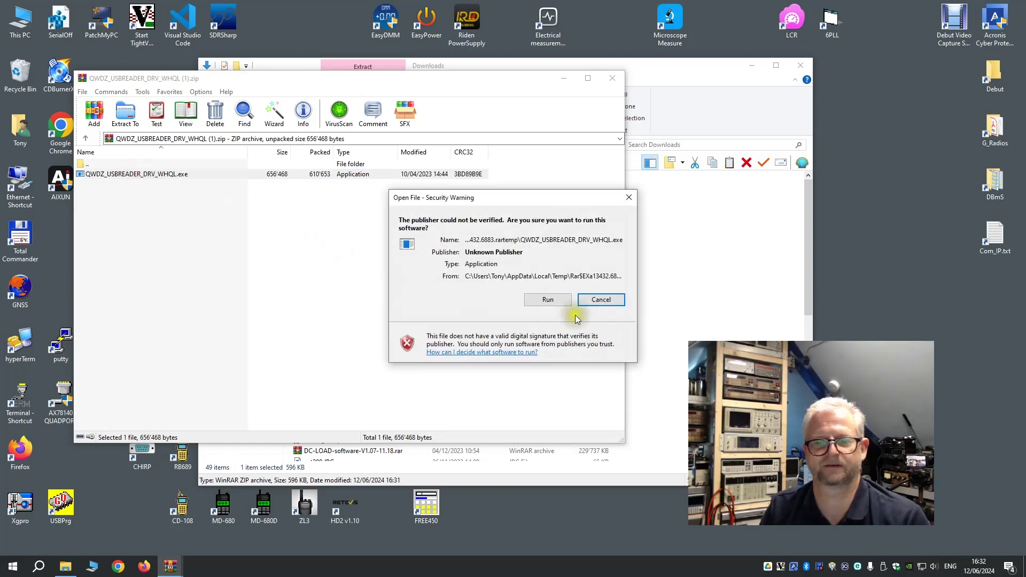
left_click(551, 299)
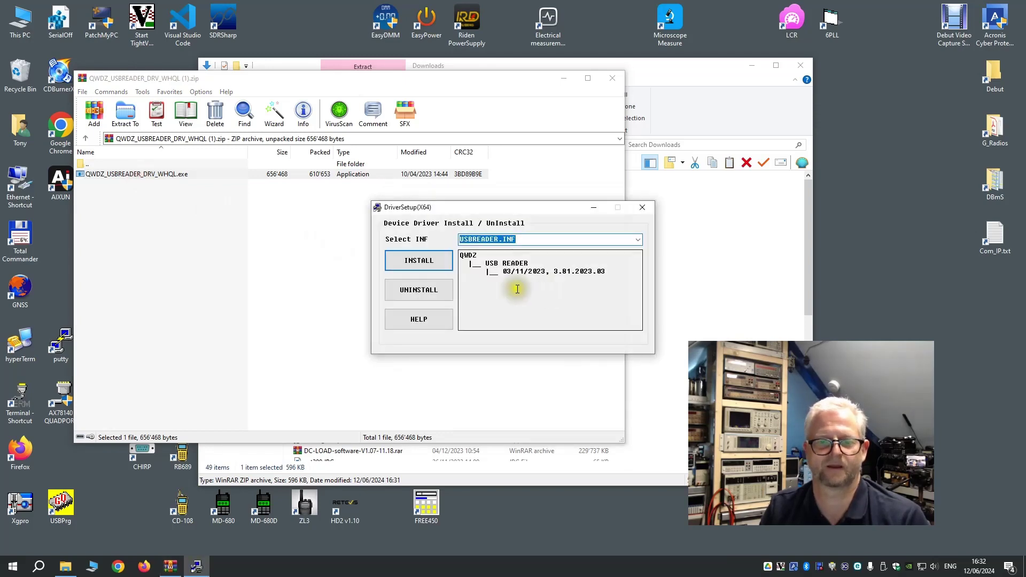
left_click(419, 260)
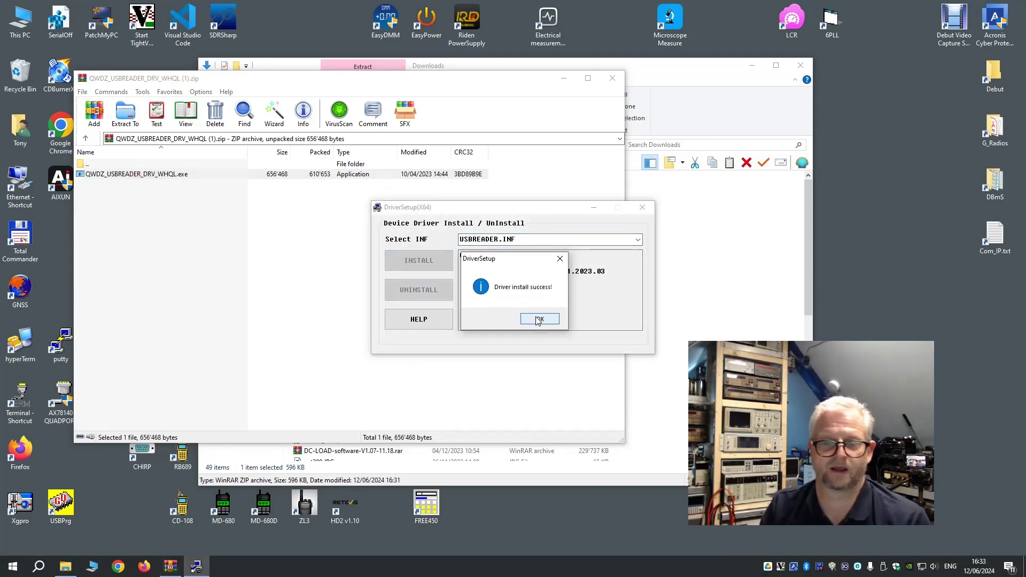
left_click(535, 317)
left_click(653, 208)
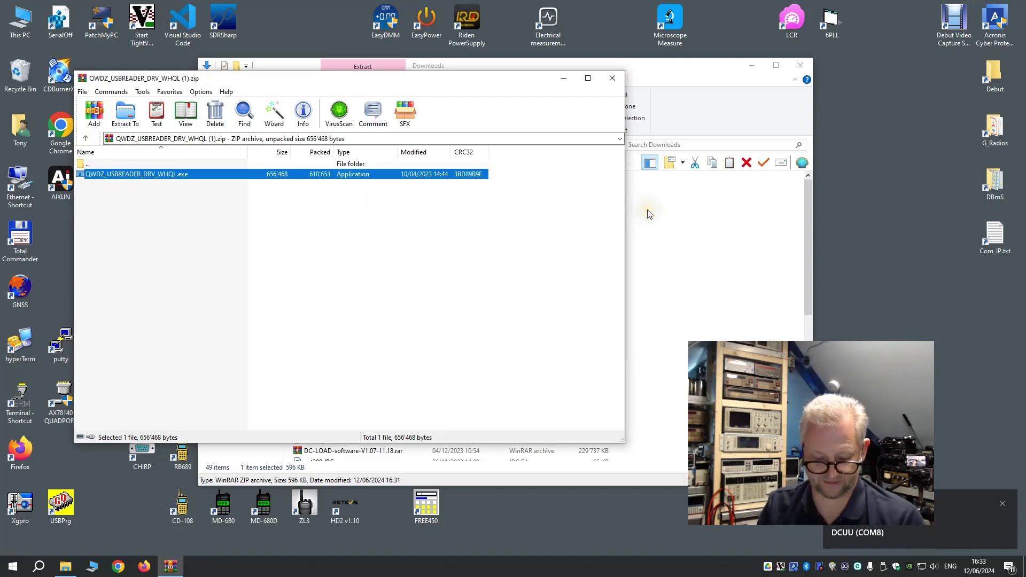
left_click(613, 78)
Install RETEVIS Ailunce HD2 V1.10, replacing the previous version with default install folders.
double_click(338, 196)
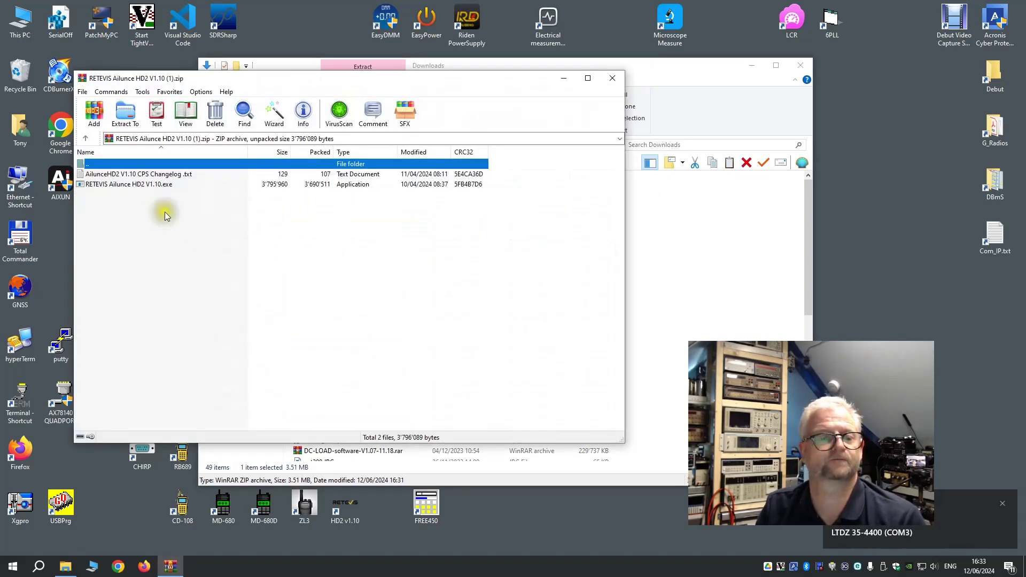
double_click(114, 185)
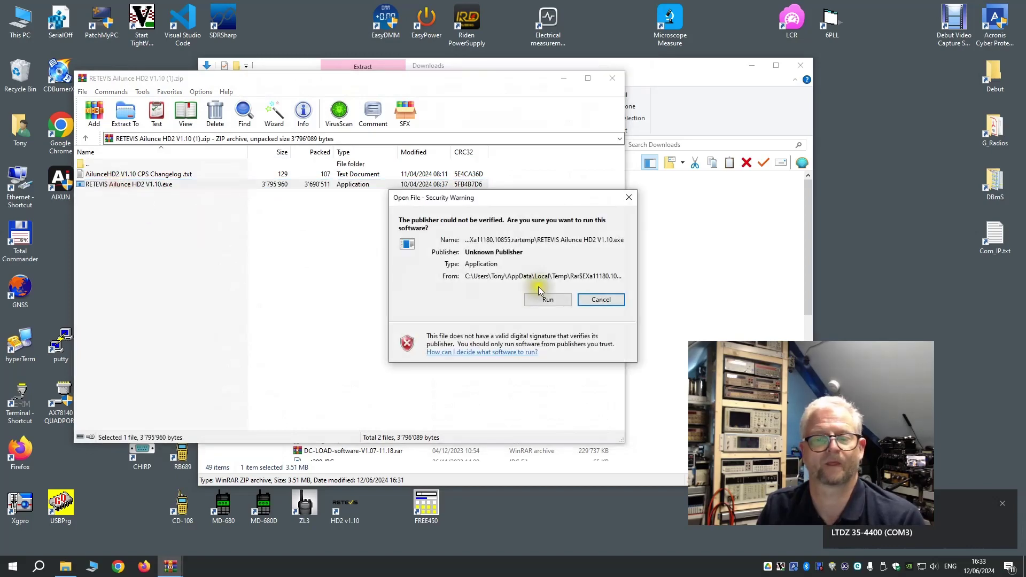
left_click(543, 297)
left_click(508, 322)
left_click(544, 321)
left_click(589, 398)
left_click(588, 395)
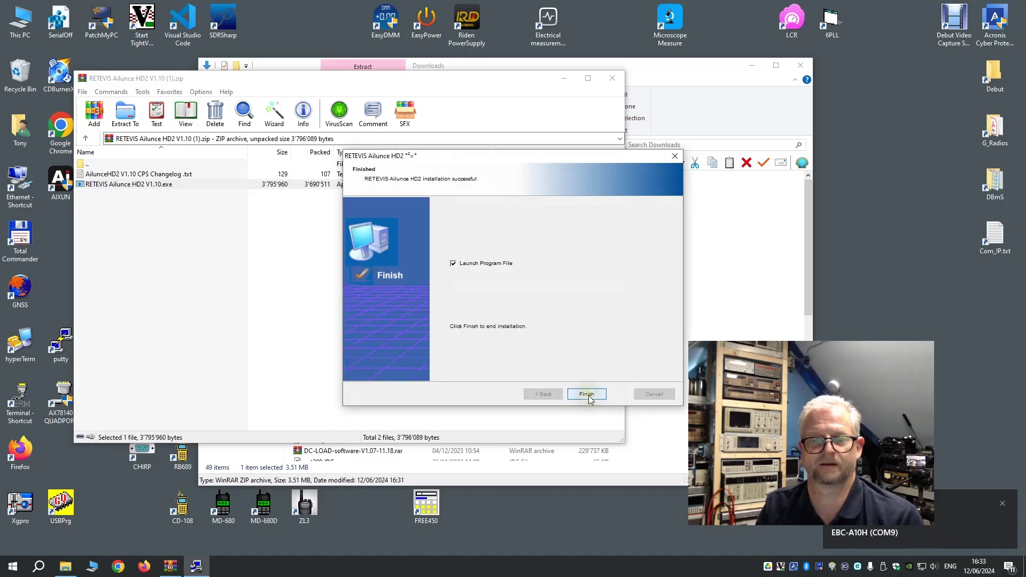
left_click(588, 395)
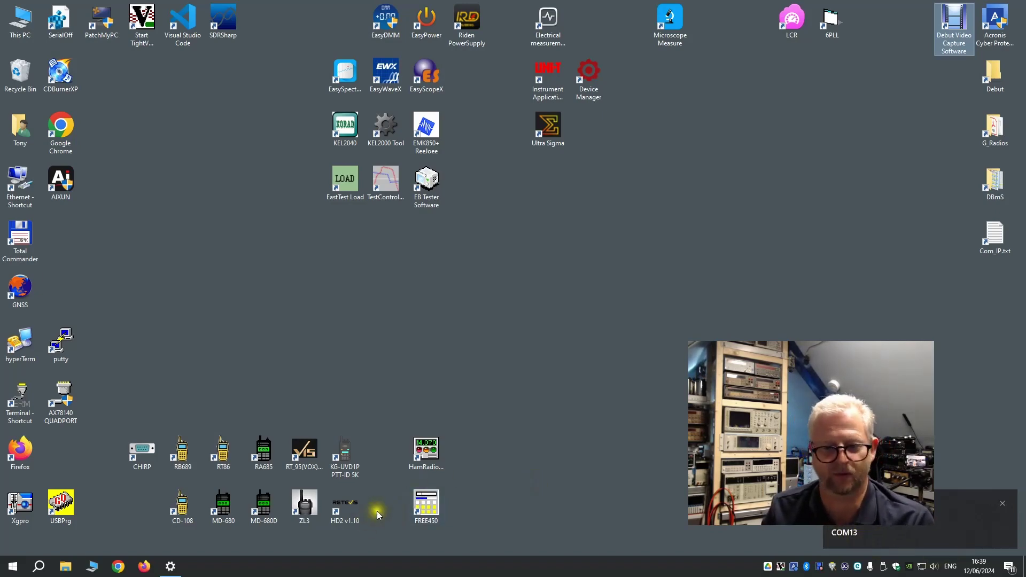
Launch HD2 v1.10 and set the device port to COM13.
left_click(348, 512)
key("Return")
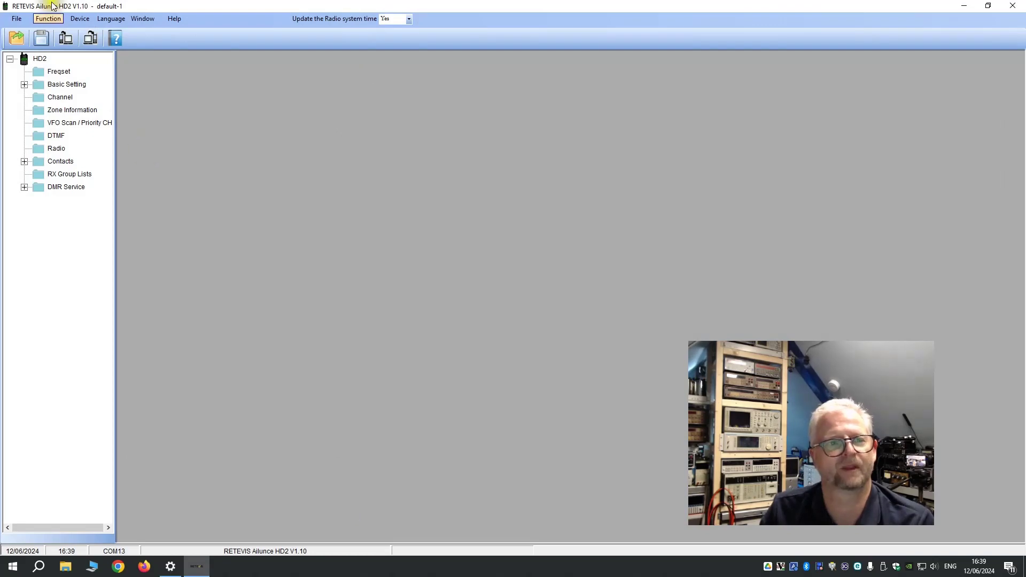
left_click(81, 18)
left_click(101, 58)
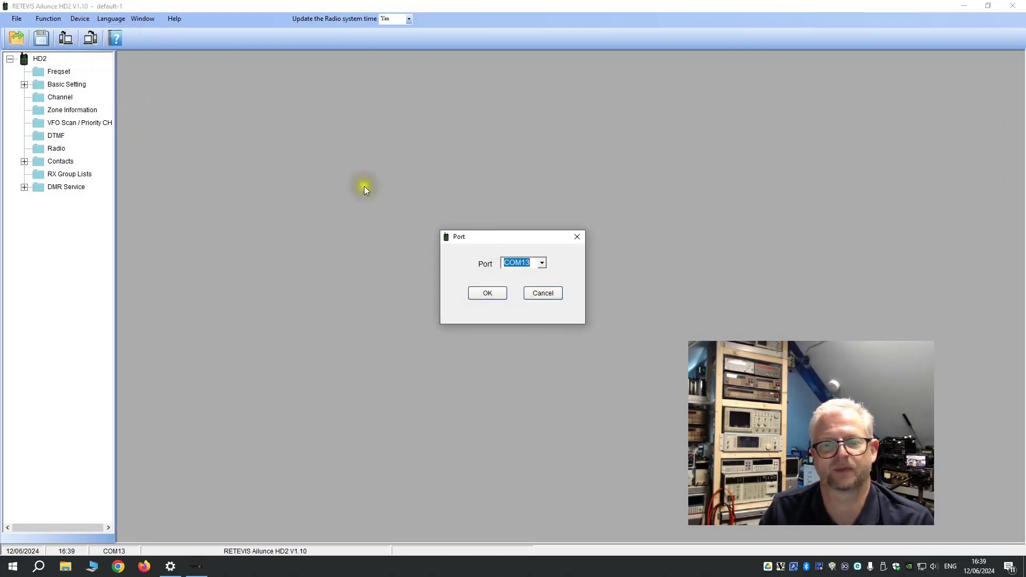
left_click(486, 295)
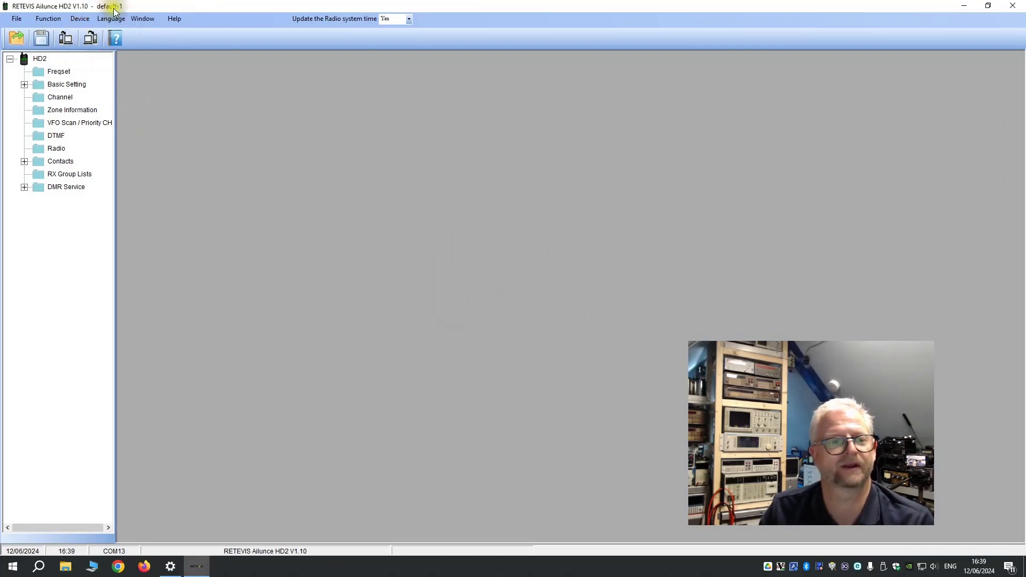
Read the radio's data into the software and acknowledge the ReadOK message.
left_click(83, 19)
left_click(109, 32)
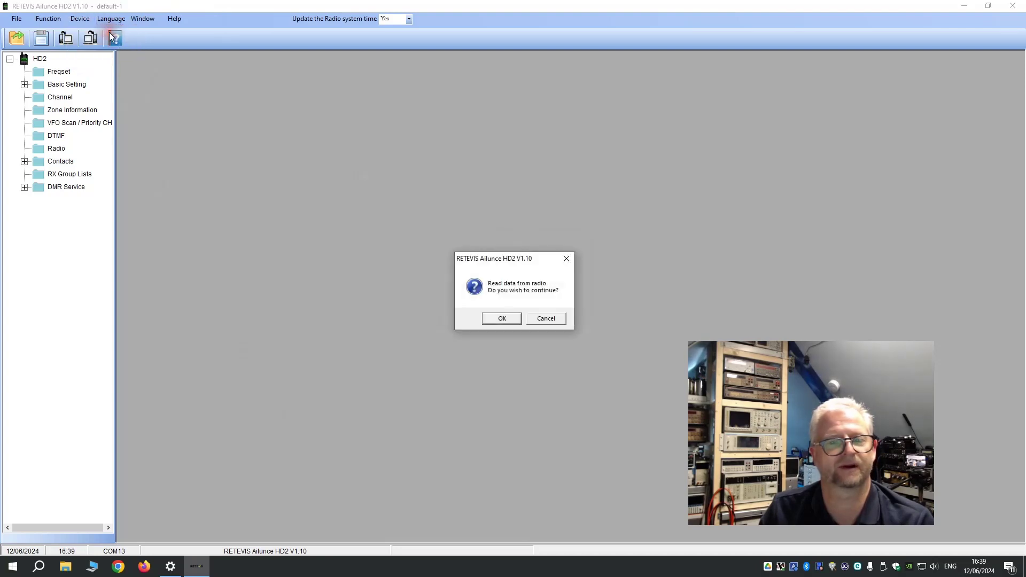
left_click(501, 316)
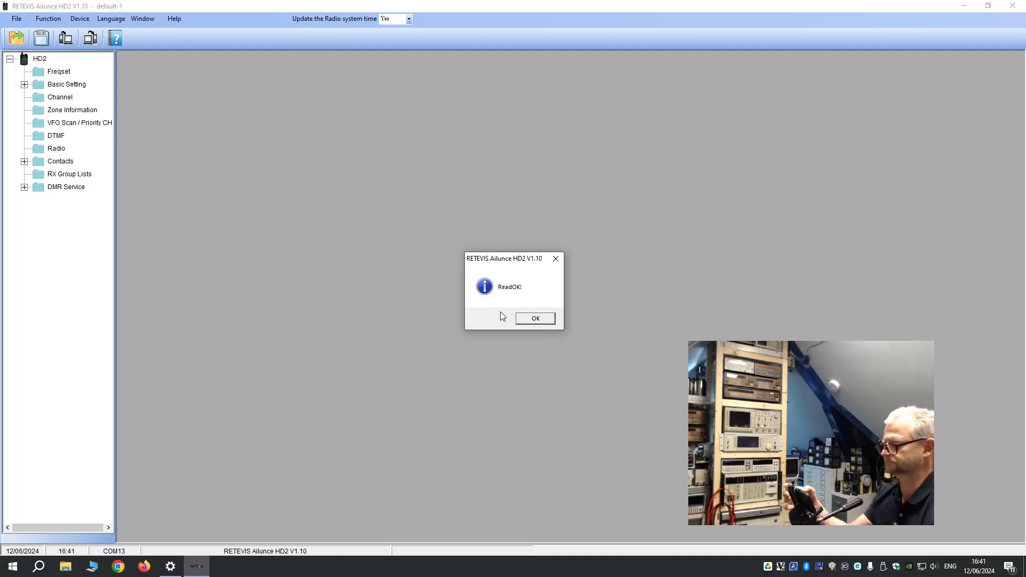
left_click(540, 317)
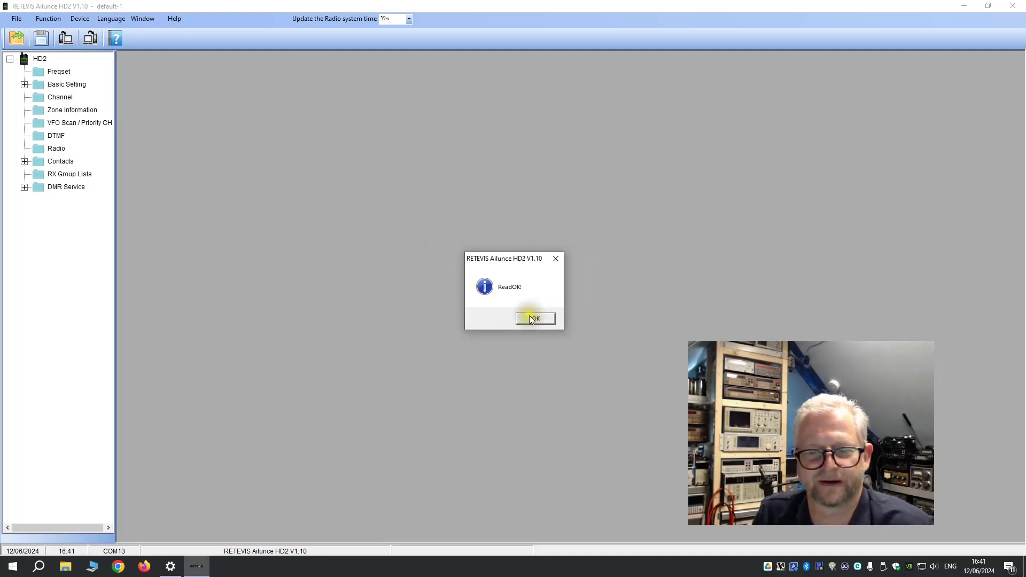
left_click(530, 319)
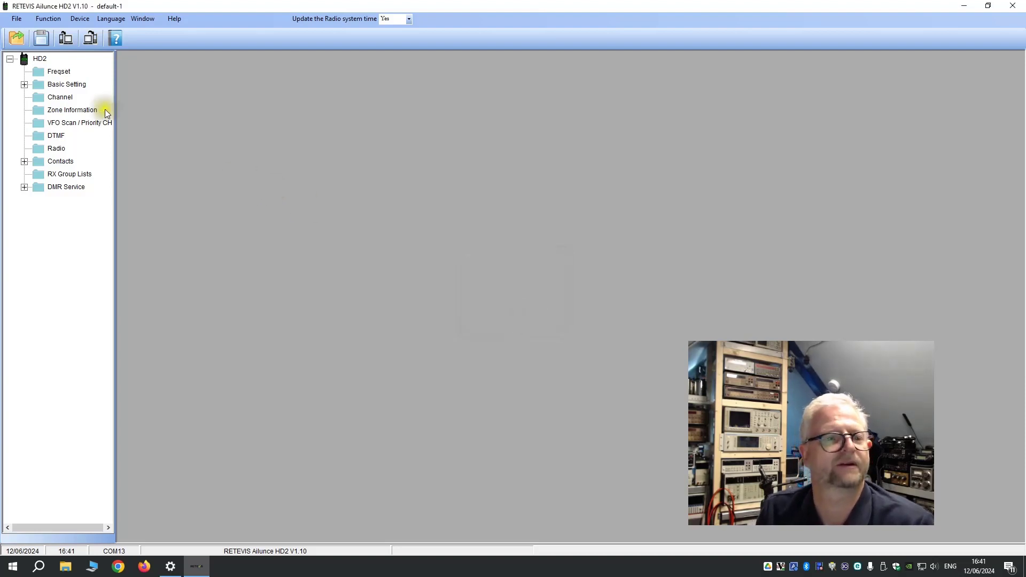
View the Freqset frequency ranges and the Basic Information serial number and firmware version.
double_click(51, 73)
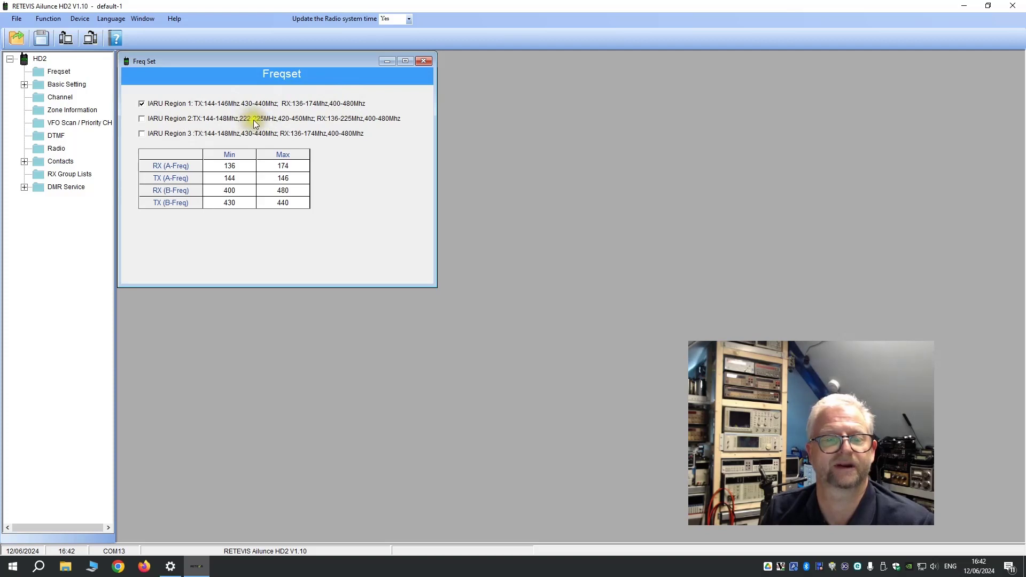
left_click(424, 61)
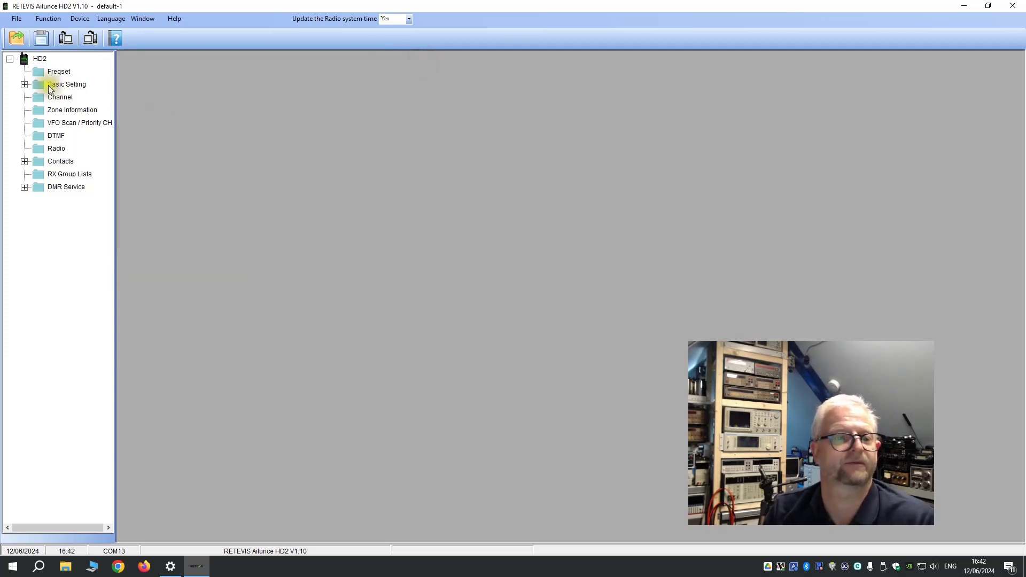
left_click(24, 84)
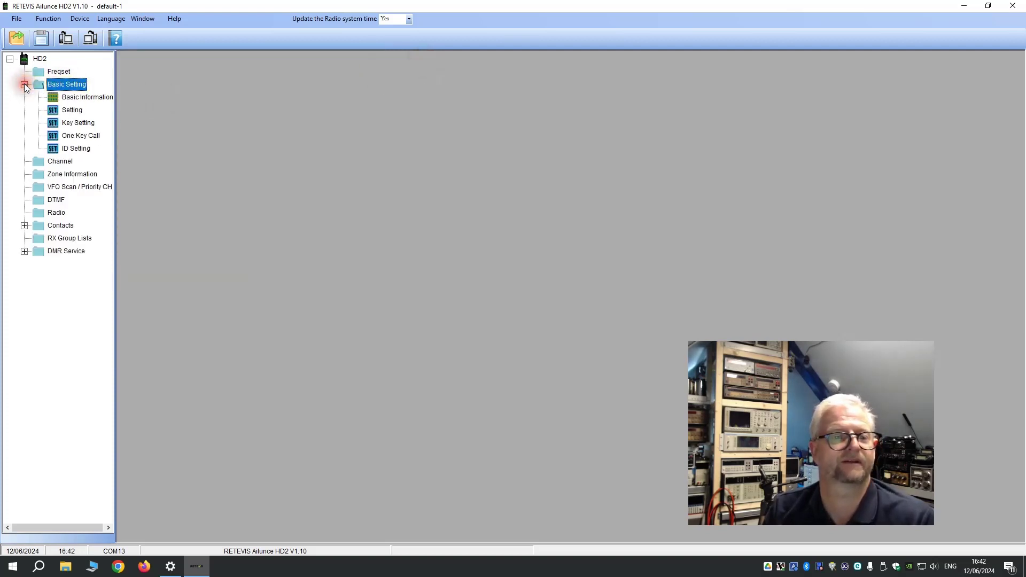
double_click(80, 97)
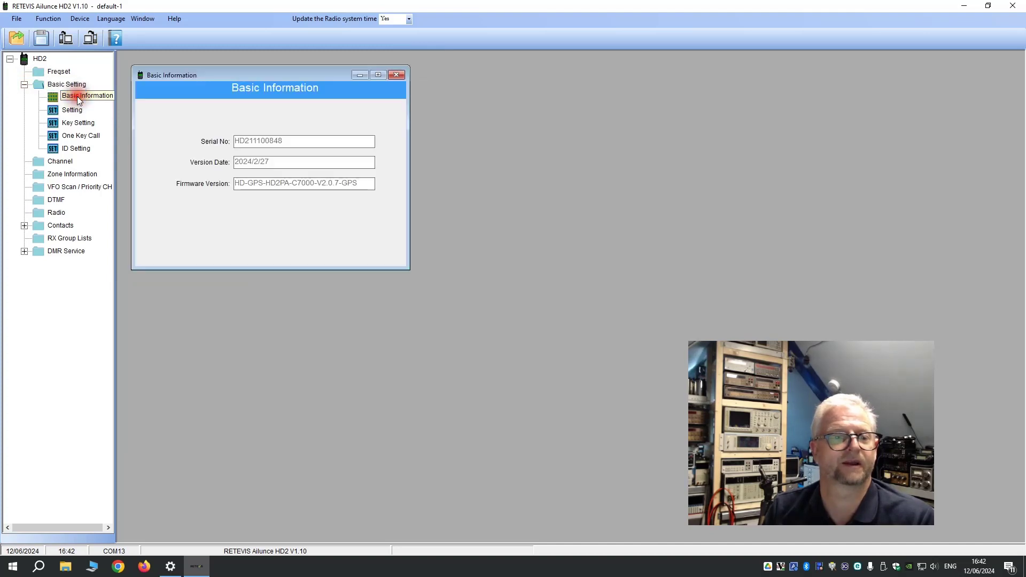
left_click(396, 75)
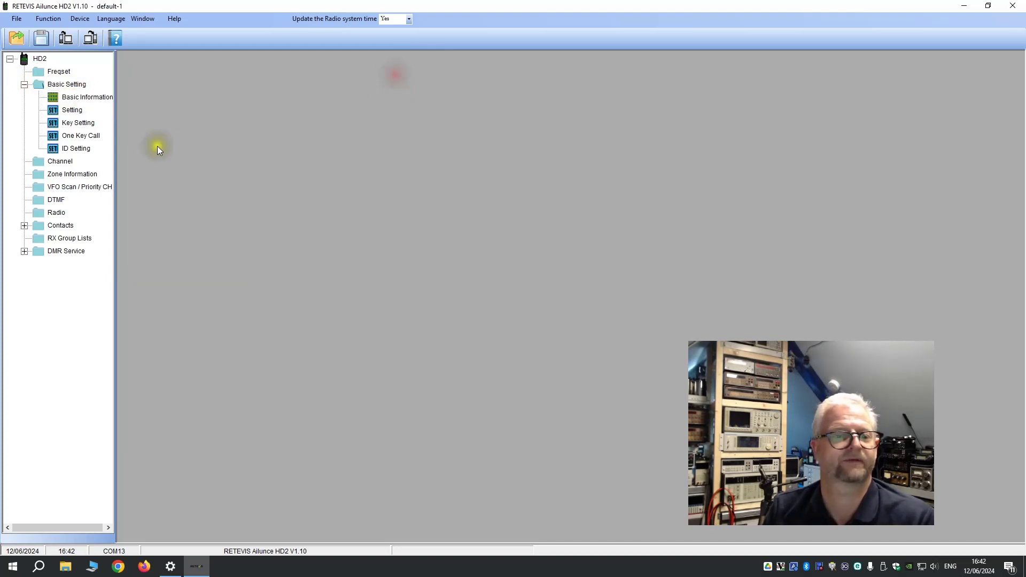
Review the general Setting and Key Setting pages, then bring up One Key Call.
double_click(72, 110)
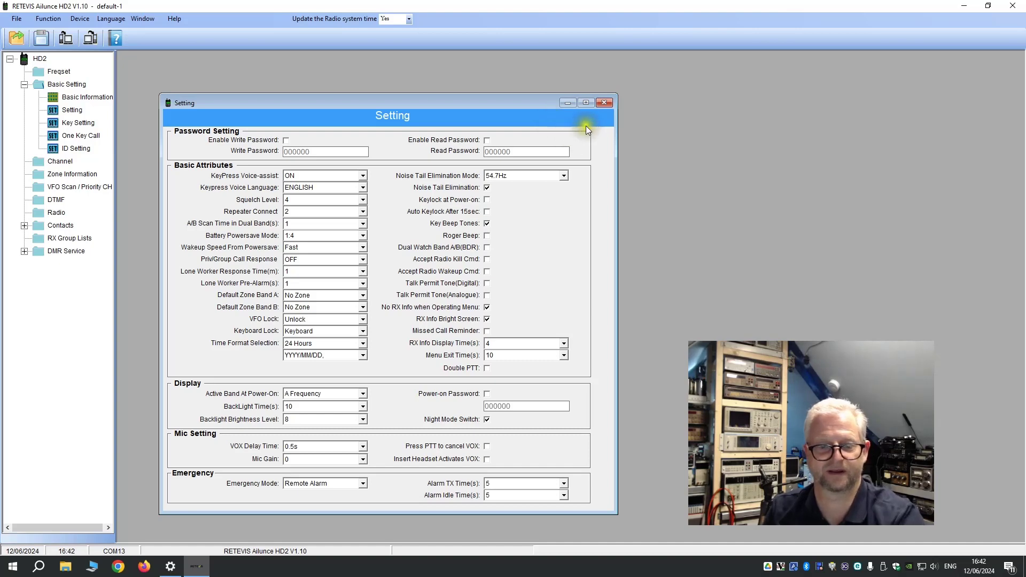
left_click(604, 104)
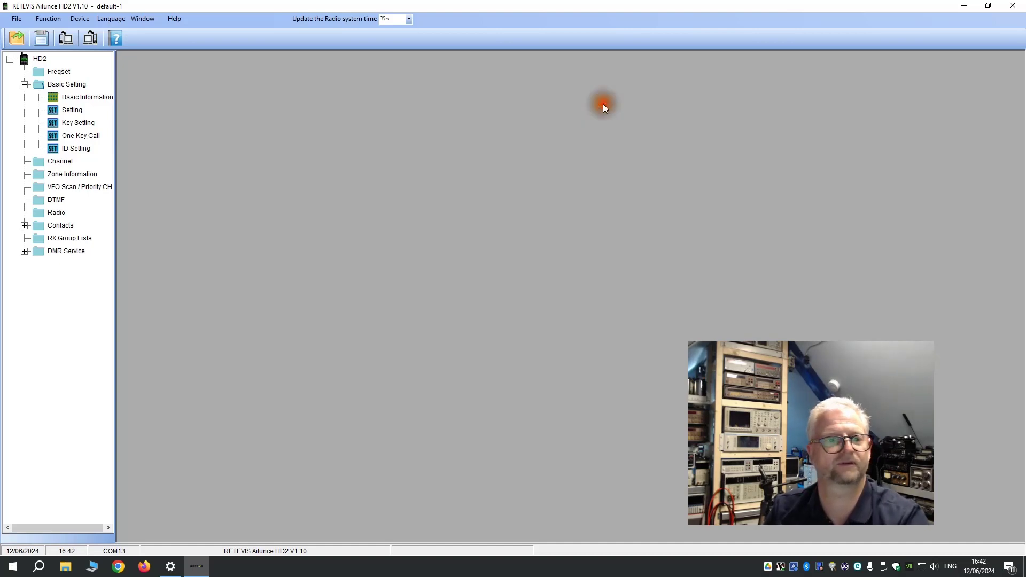
double_click(76, 125)
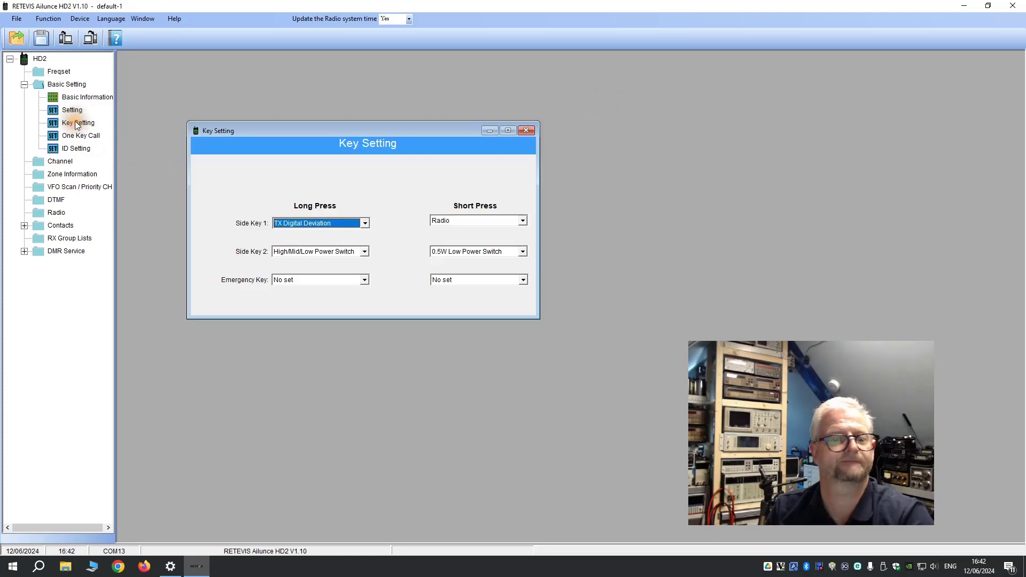
left_click(527, 132)
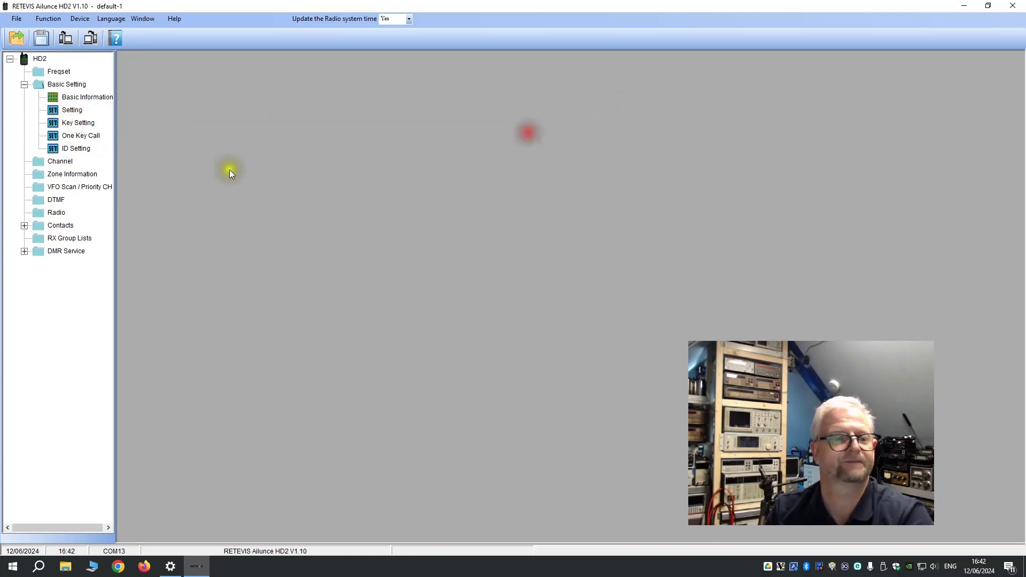
double_click(88, 135)
Close One Key Call and display the Channel Information list with VFO-A/B and channels 1–18.
left_click(619, 150)
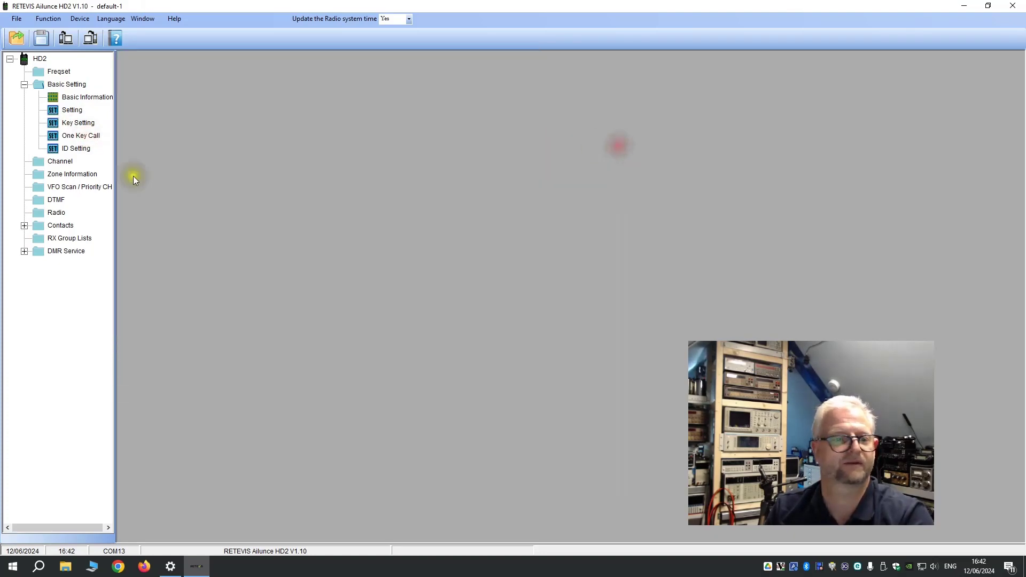
left_click(51, 164)
double_click(52, 164)
left_click_drag(554, 175, 499, 113)
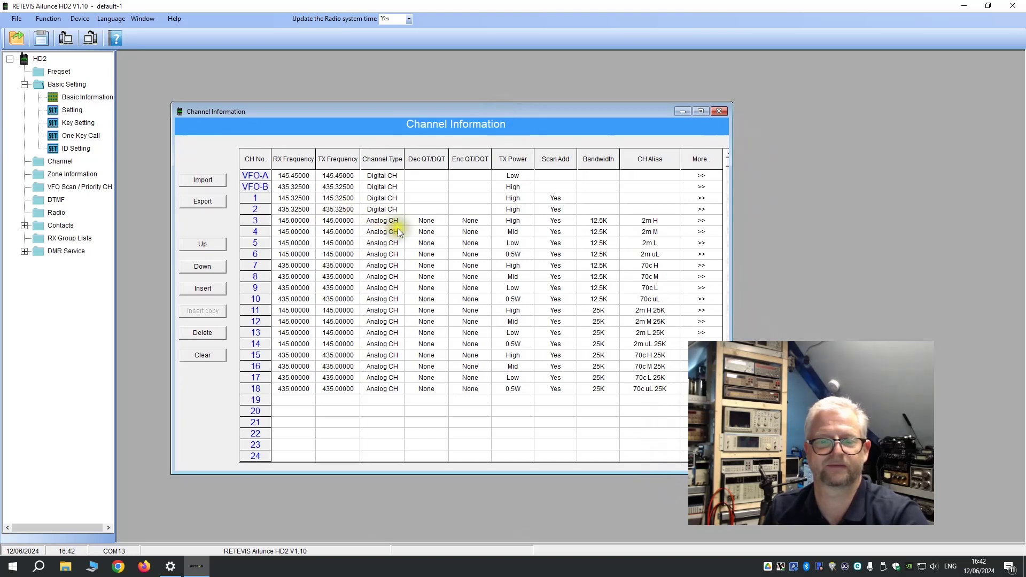